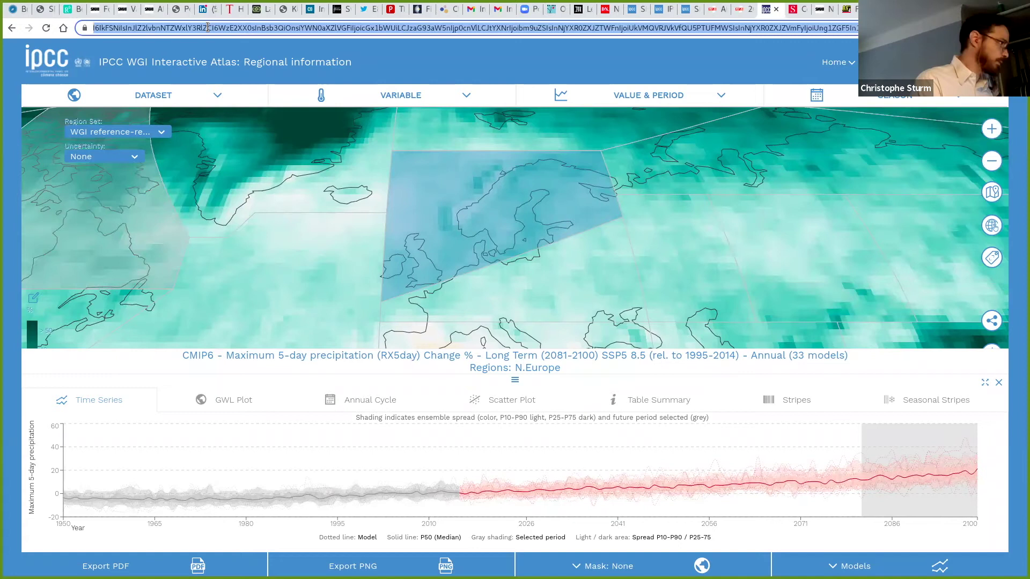
Load interactive-atlas.ipcc.ch and scroll down to the Regional Information, Synthesis and Documentation tiles
{"action": "type", "text": "https://interactive-atlas.ipcc.ch"}
{"action": "key", "text": "Return"}
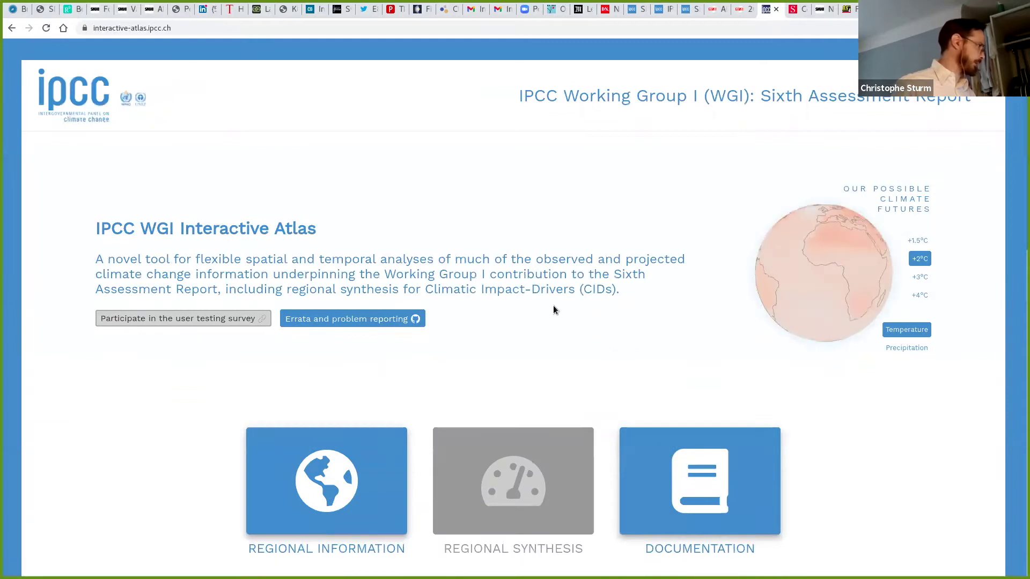
{"action": "scroll", "coordinate": [552, 303], "scroll_direction": "down", "scroll_amount": 1}
{"action": "scroll", "coordinate": [547, 294], "scroll_direction": "down", "scroll_amount": 4}
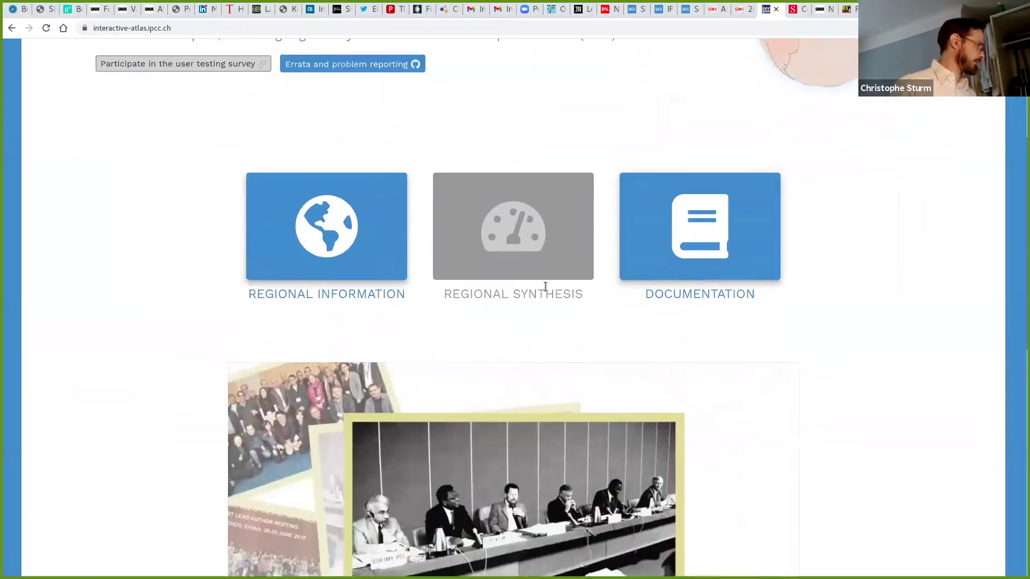
{"action": "scroll", "coordinate": [544, 295], "scroll_direction": "down", "scroll_amount": 2}
{"action": "scroll", "coordinate": [552, 284], "scroll_direction": "up", "scroll_amount": 5}
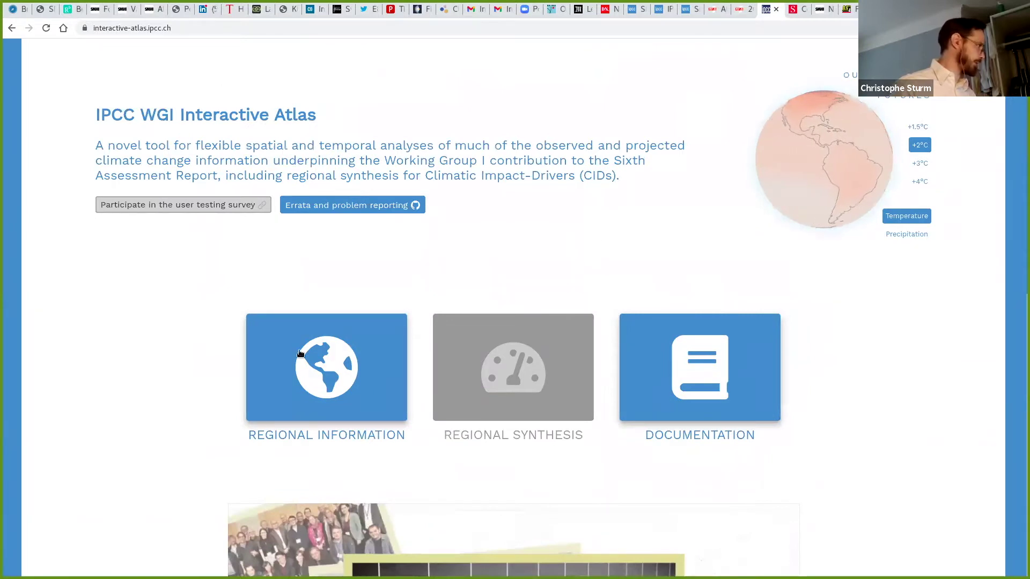
Open the Regional Information map of CMIP6 2°C-warming temperature change and list the available datasets
{"action": "left_click", "coordinate": [313, 375]}
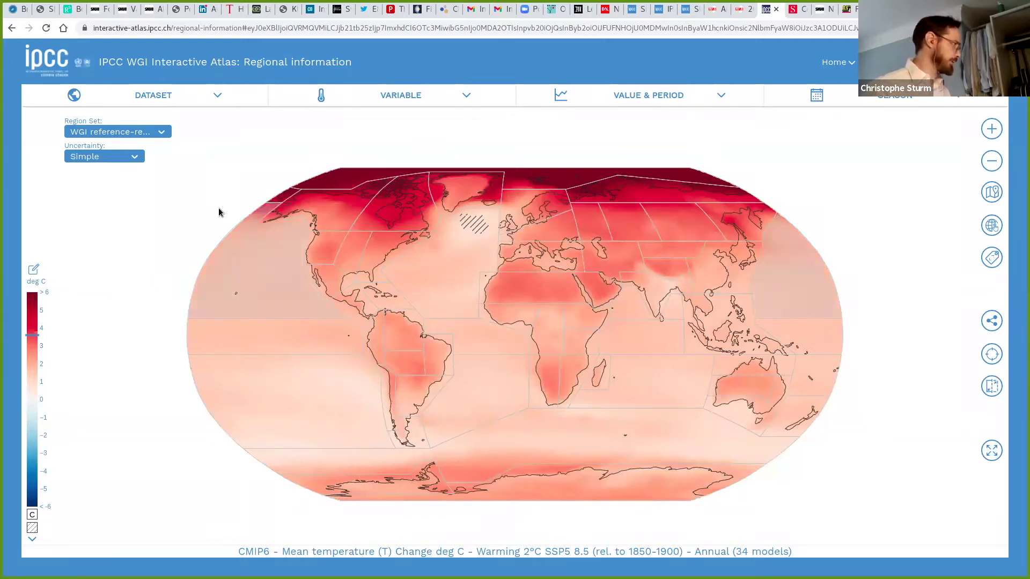
{"action": "left_click", "coordinate": [204, 95]}
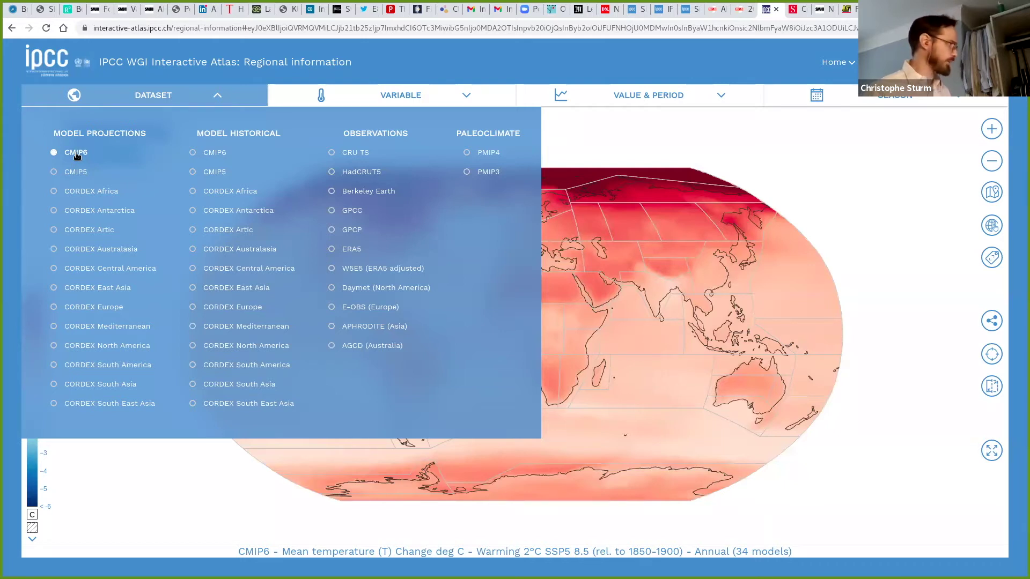
Review the climate variable list, then show the value, period, scenario and baseline options
{"action": "left_click", "coordinate": [458, 99]}
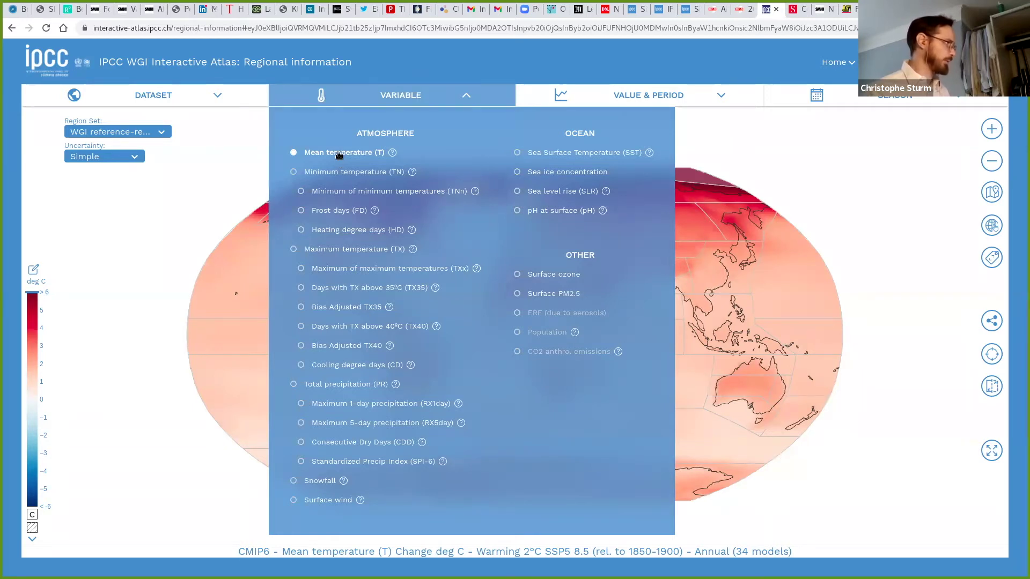
{"action": "left_click", "coordinate": [681, 94]}
{"action": "left_click", "coordinate": [683, 95]}
{"action": "left_click", "coordinate": [682, 94]}
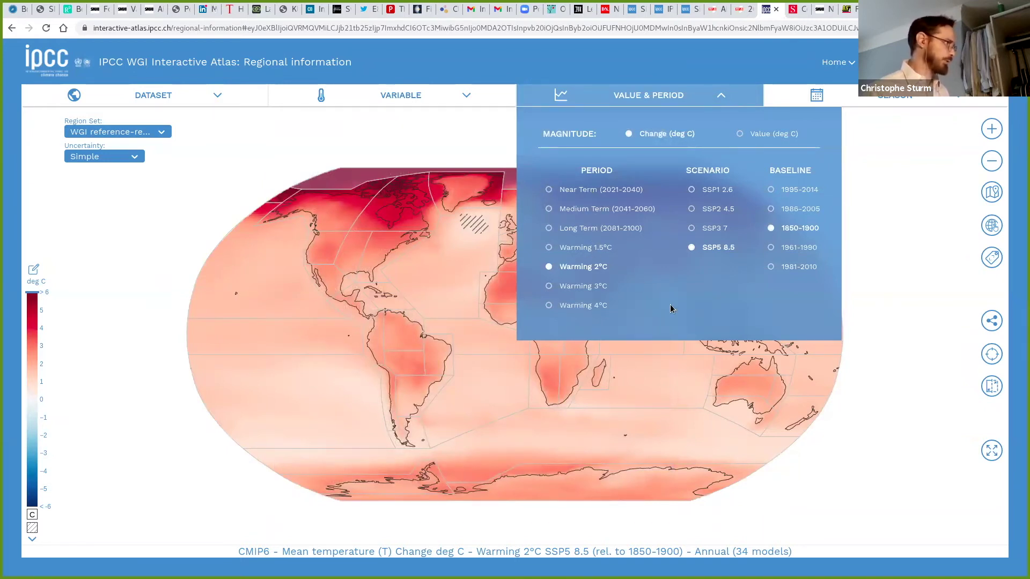
Set the period to 4°C global warming, briefly trying Value before returning to Change
{"action": "left_click", "coordinate": [581, 309]}
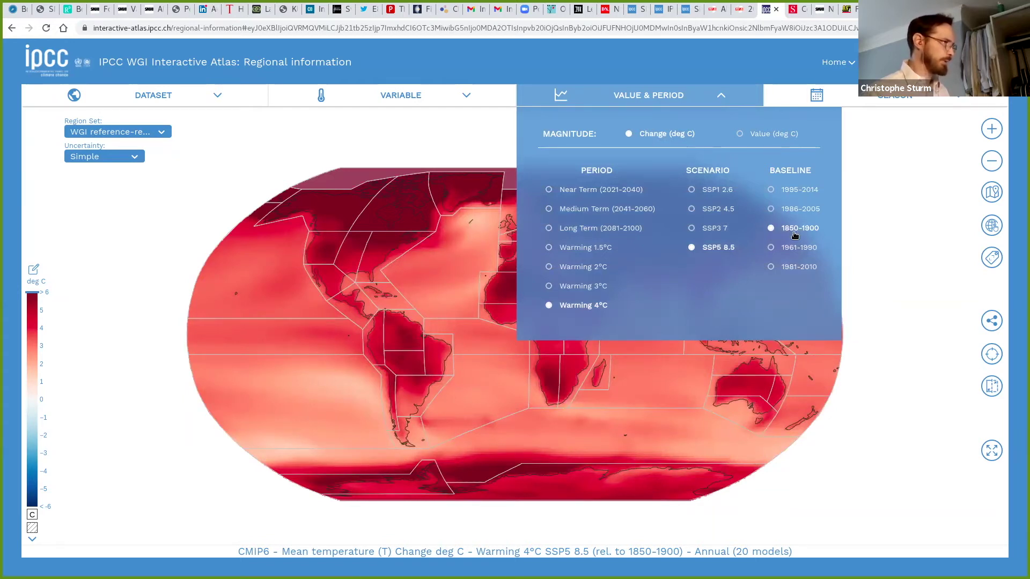
{"action": "left_click", "coordinate": [739, 138]}
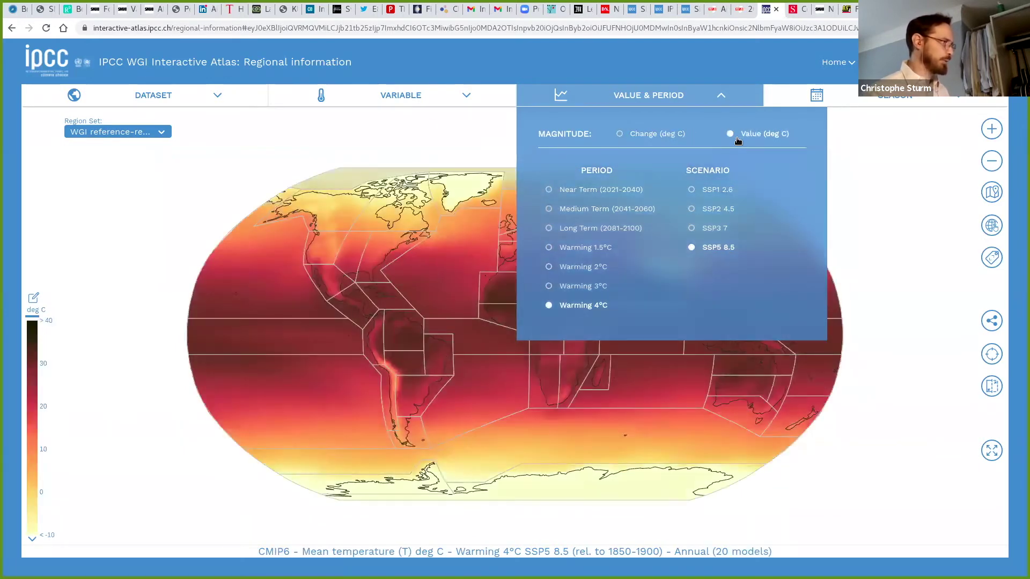
{"action": "left_click", "coordinate": [622, 135]}
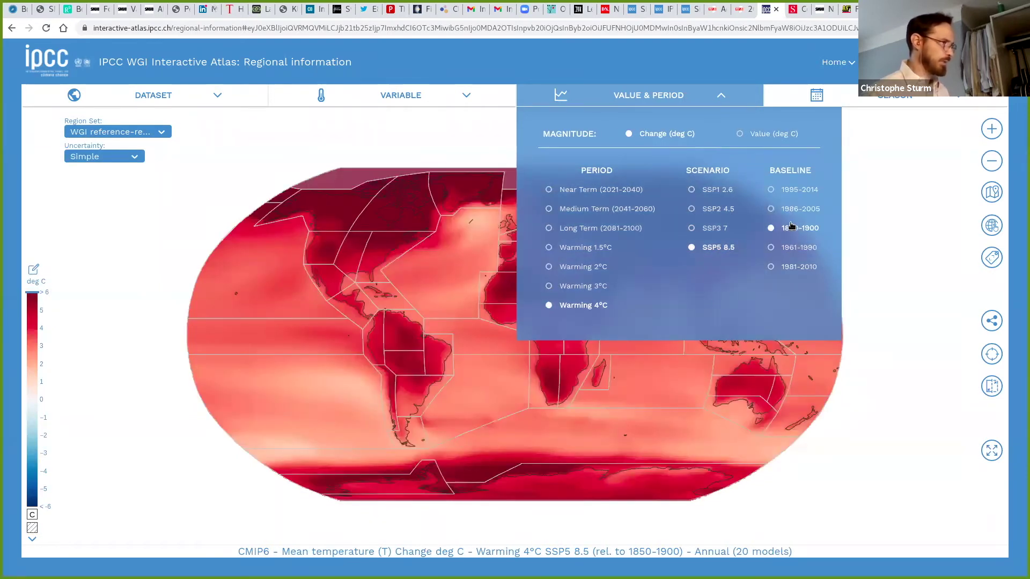
{"action": "left_click", "coordinate": [871, 104]}
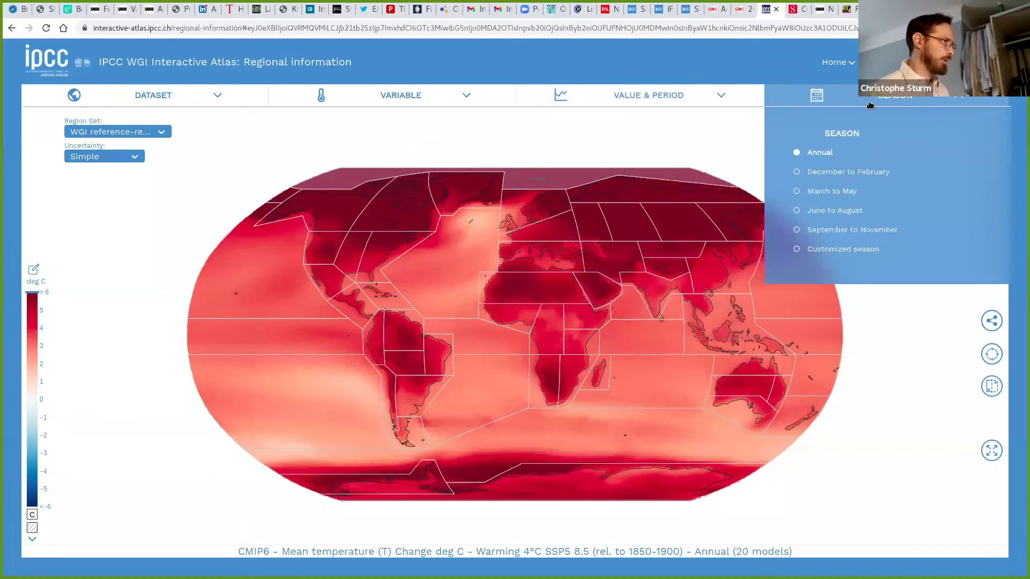
Try Advanced uncertainty hatching, then set the map's uncertainty display to None
{"action": "left_click", "coordinate": [836, 174]}
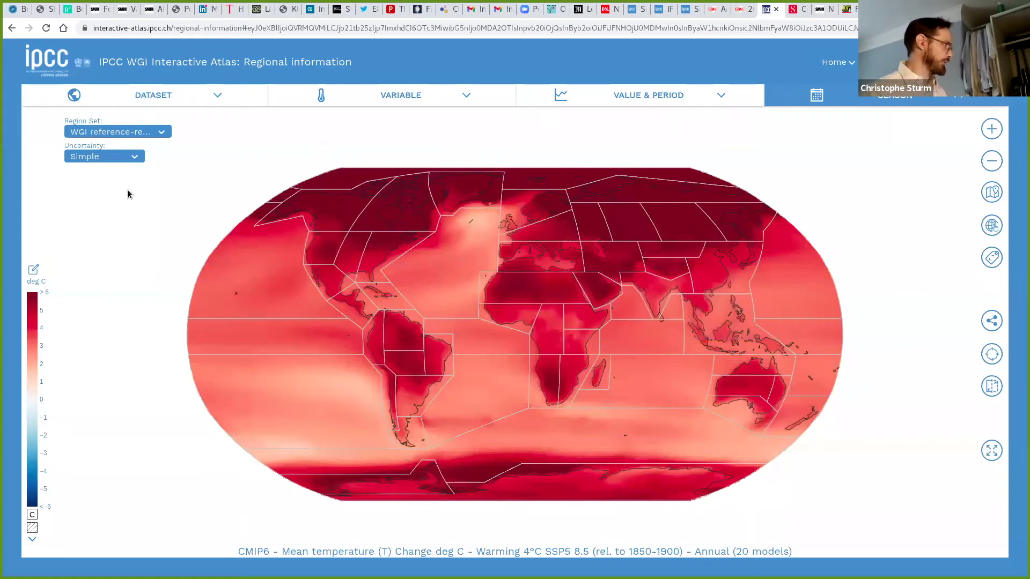
{"action": "left_click", "coordinate": [137, 157]}
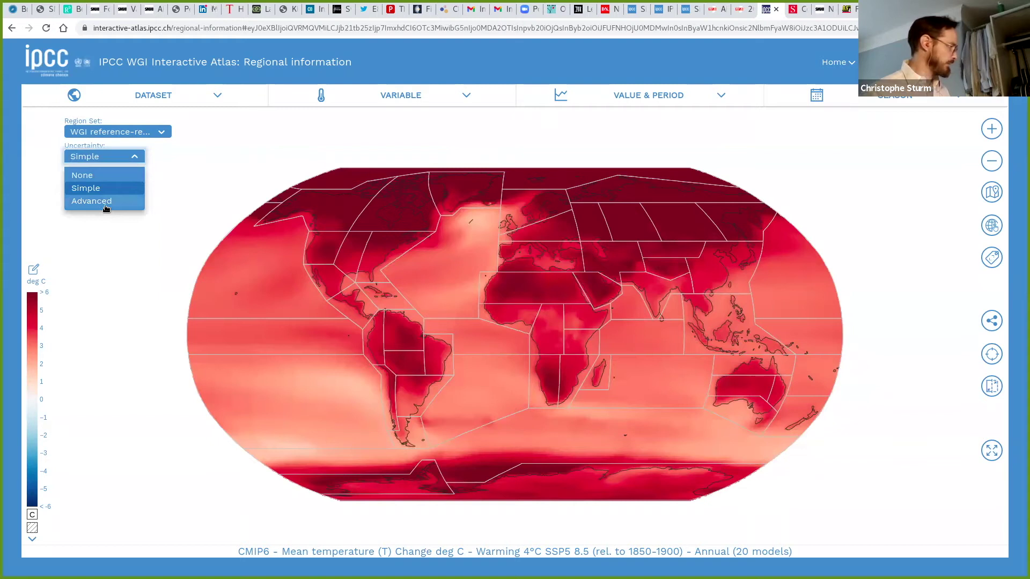
{"action": "left_click", "coordinate": [93, 201]}
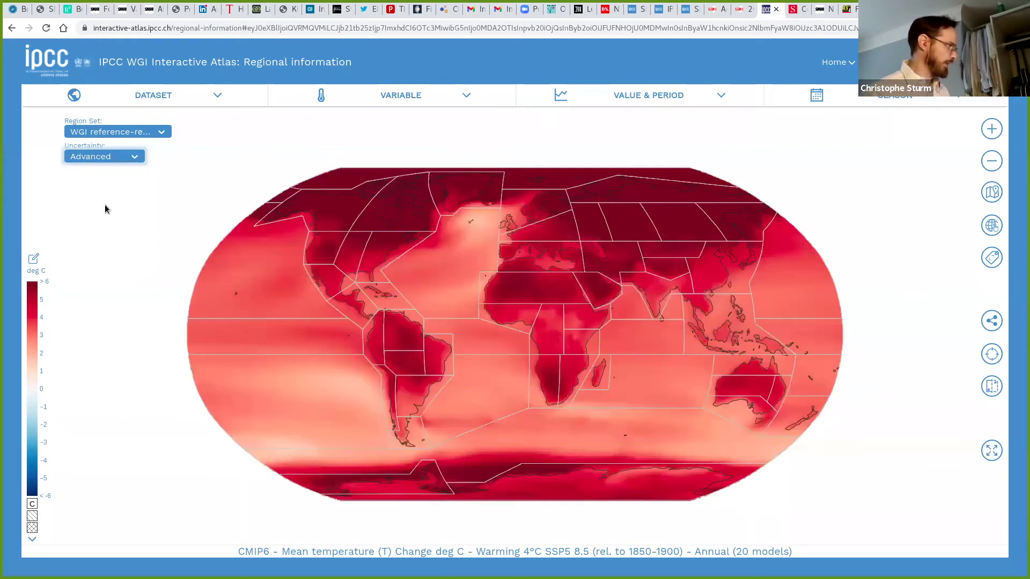
{"action": "left_click", "coordinate": [133, 158]}
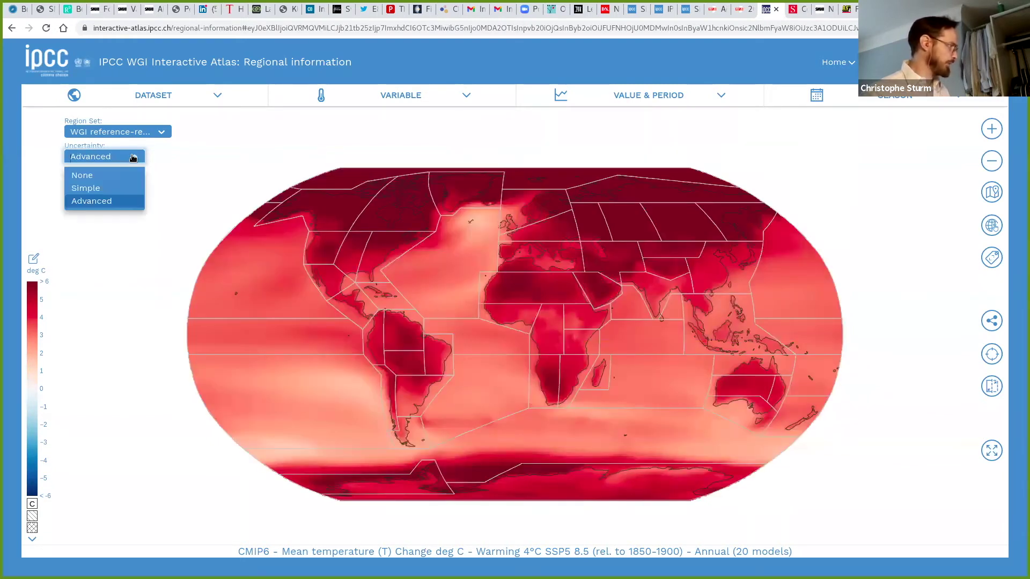
{"action": "left_click", "coordinate": [115, 177]}
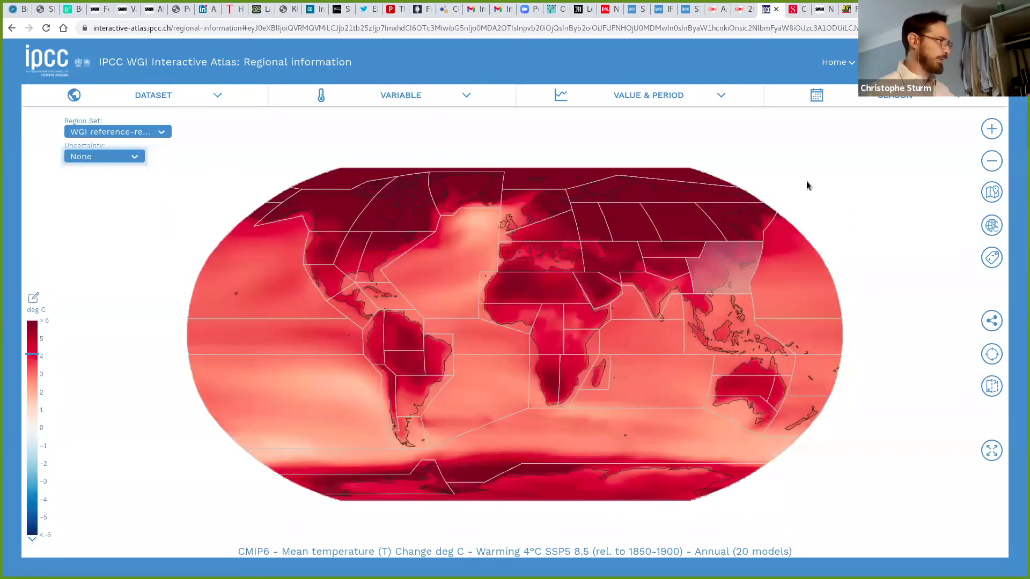
Set the season to December to February
{"action": "mouse_move", "coordinate": [936, 94]}
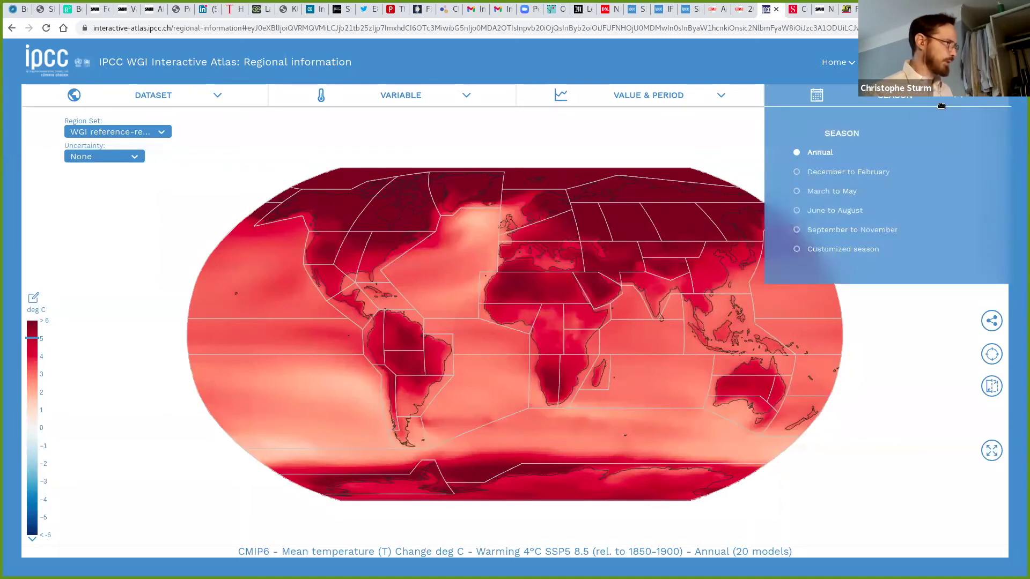
{"action": "left_click", "coordinate": [872, 173]}
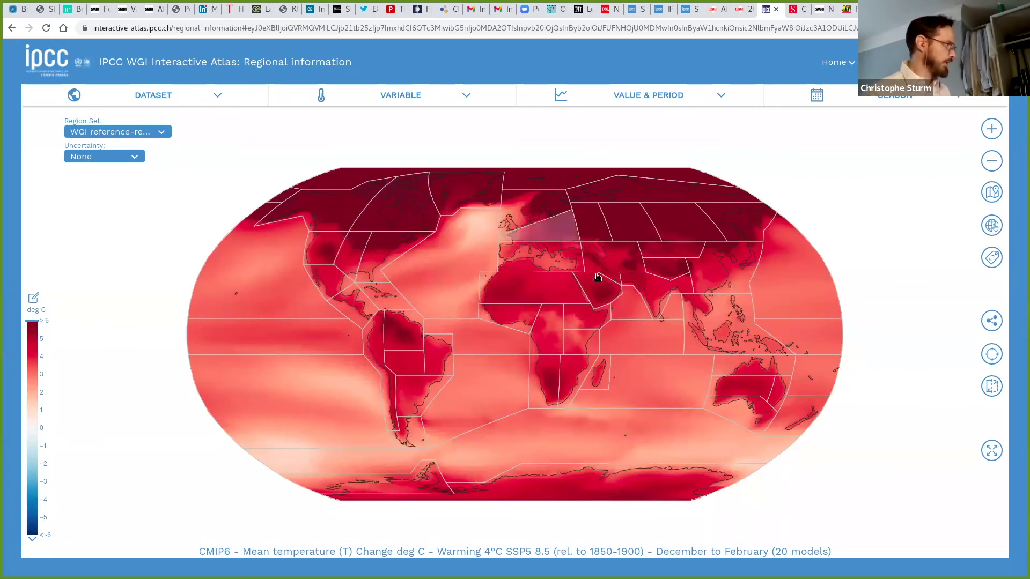
Select N.Europe to plot its 1950–2099 winter change series, and browse the contributing models list
{"action": "left_click", "coordinate": [532, 212]}
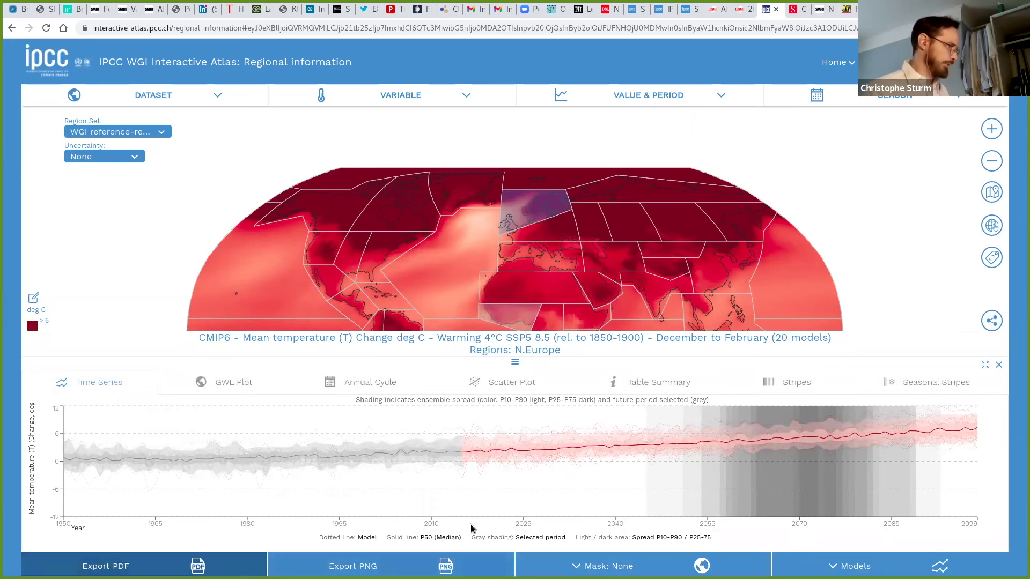
{"action": "left_click", "coordinate": [826, 563]}
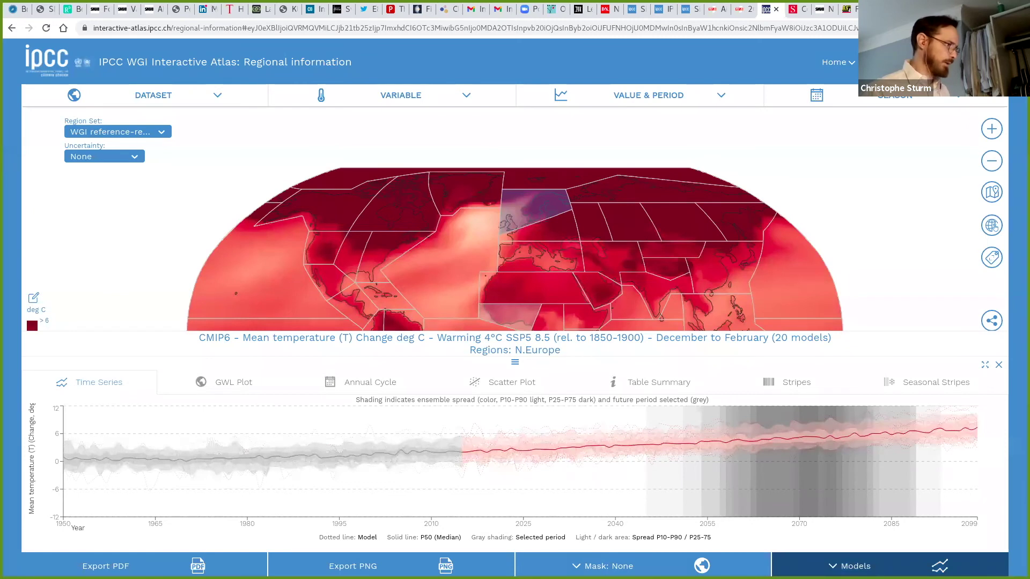
{"action": "left_click", "coordinate": [829, 567]}
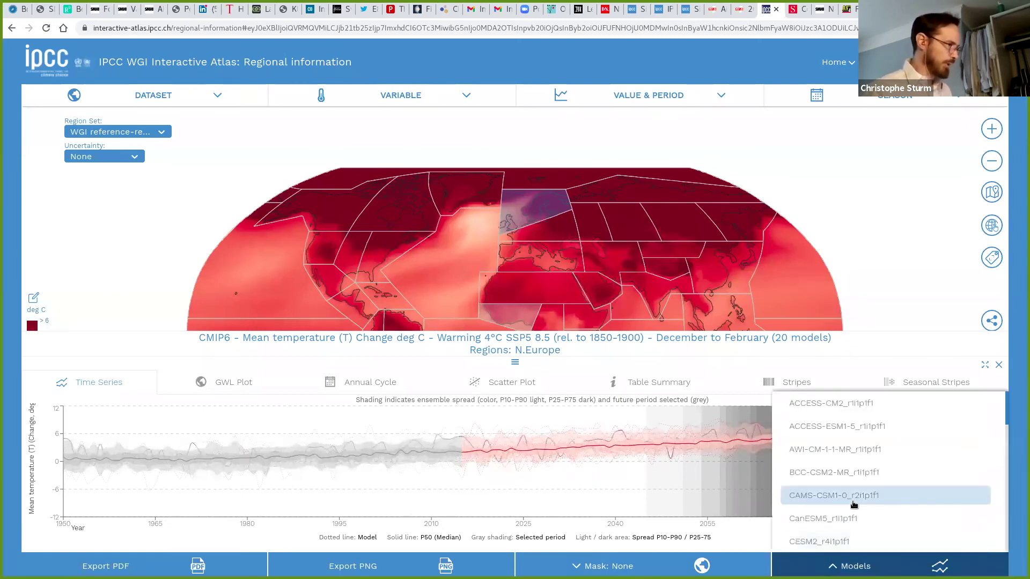
{"action": "scroll", "coordinate": [863, 504], "scroll_direction": "down", "scroll_amount": 3}
{"action": "scroll", "coordinate": [863, 507], "scroll_direction": "down", "scroll_amount": 4}
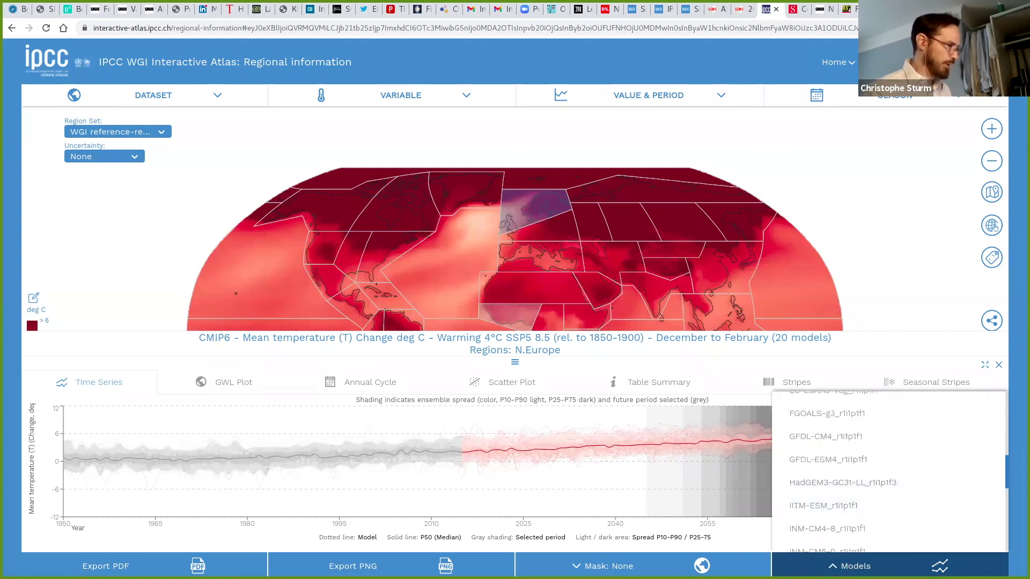
{"action": "left_click", "coordinate": [856, 566]}
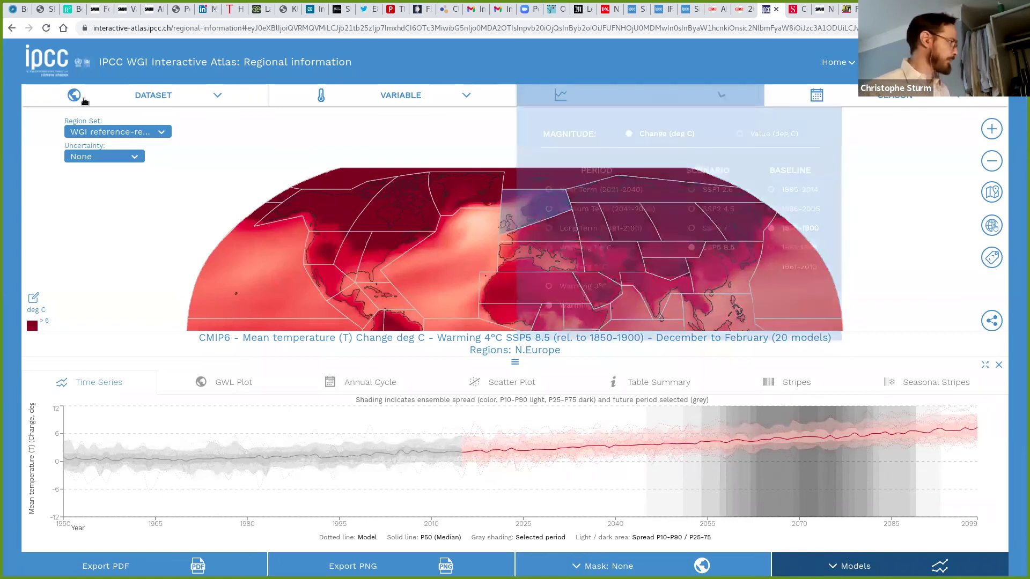
Change the dataset to CORDEX Europe under Model Projections
{"action": "mouse_move", "coordinate": [180, 108]}
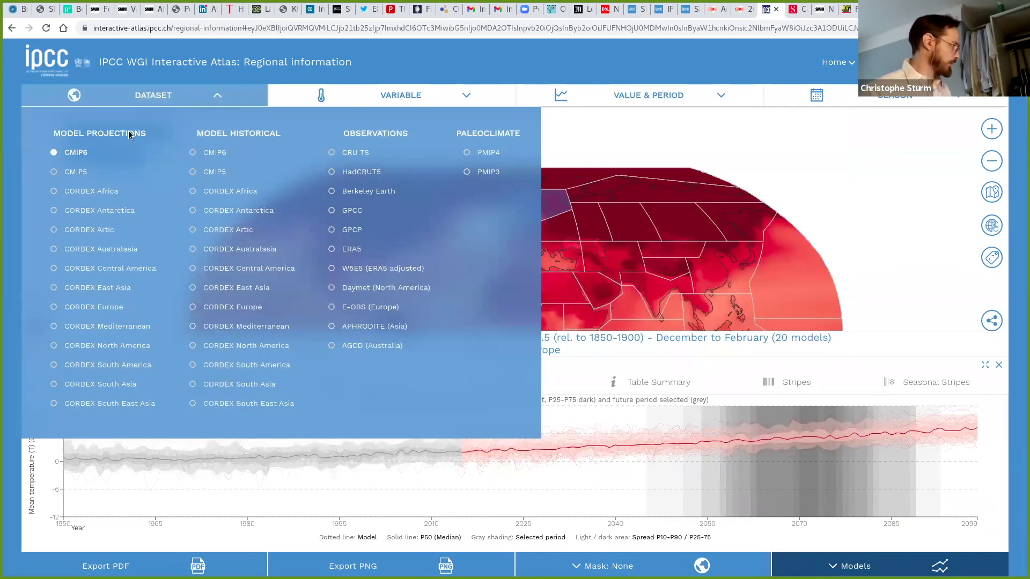
{"action": "left_click", "coordinate": [113, 311]}
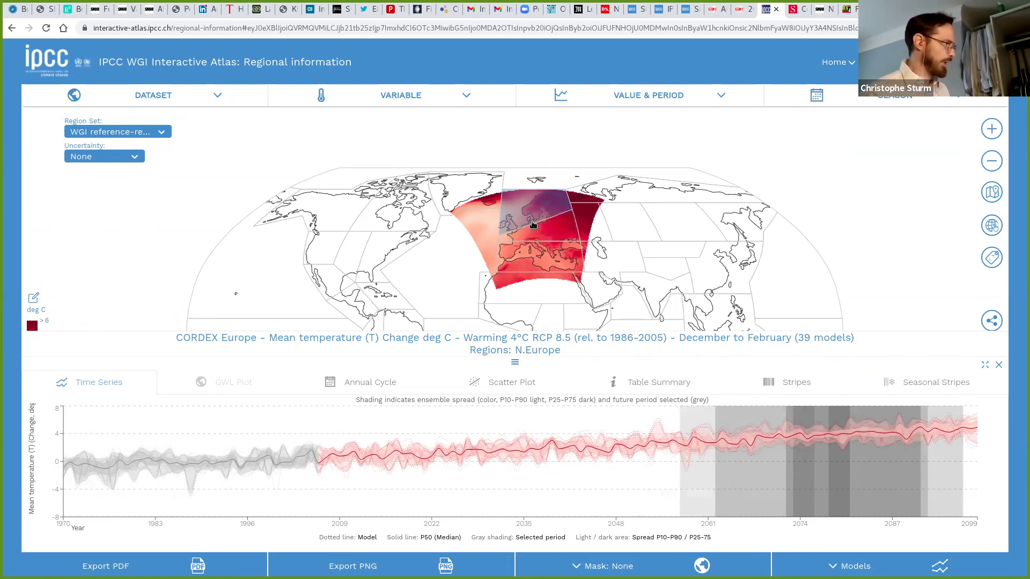
Zoom the map in to maximum over the N.Europe region
{"action": "scroll", "coordinate": [548, 223], "scroll_direction": "up", "scroll_amount": 1}
{"action": "scroll", "coordinate": [548, 223], "scroll_direction": "up", "scroll_amount": 2}
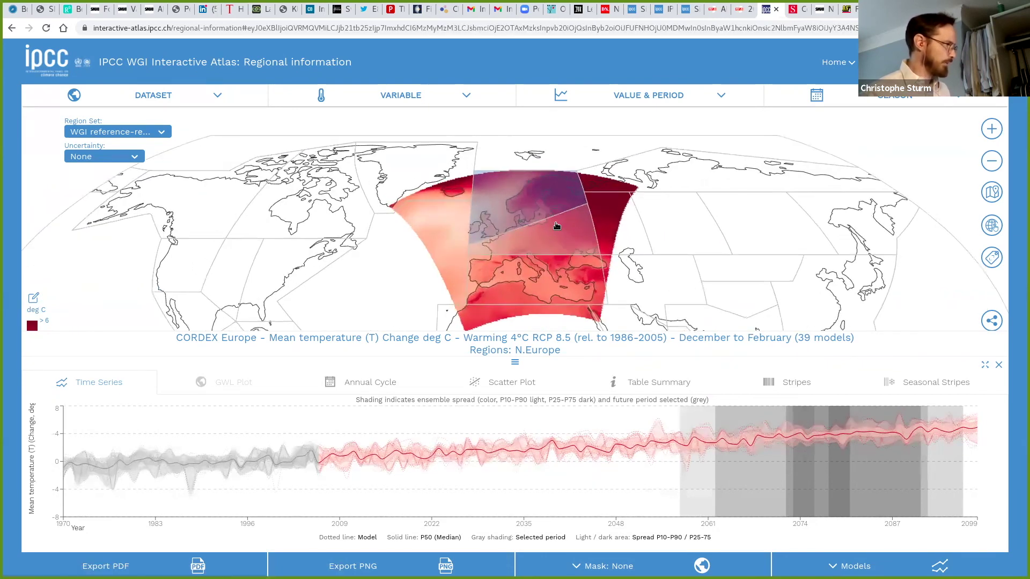
{"action": "scroll", "coordinate": [557, 225], "scroll_direction": "up", "scroll_amount": 2}
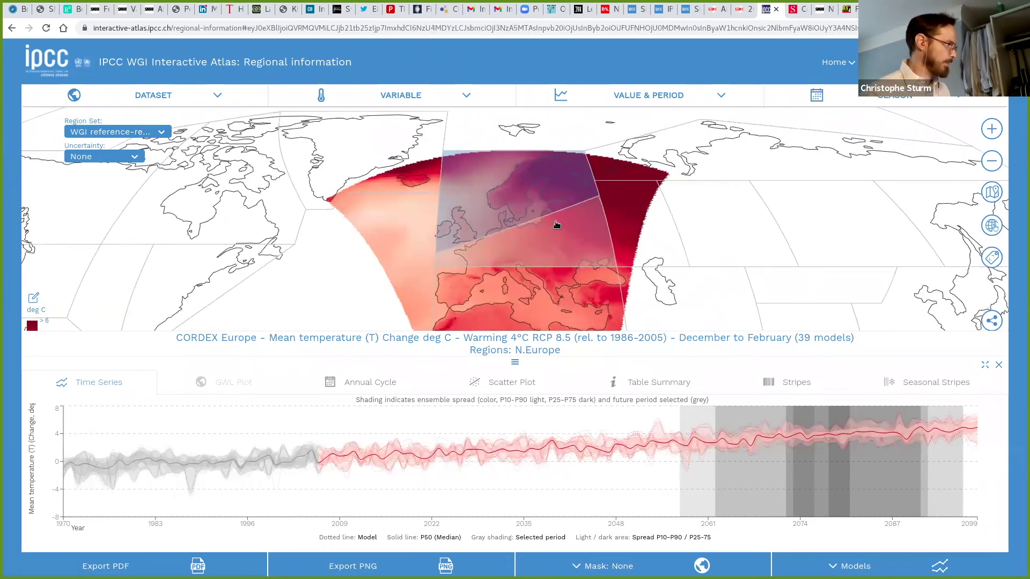
{"action": "scroll", "coordinate": [539, 210], "scroll_direction": "up", "scroll_amount": 3}
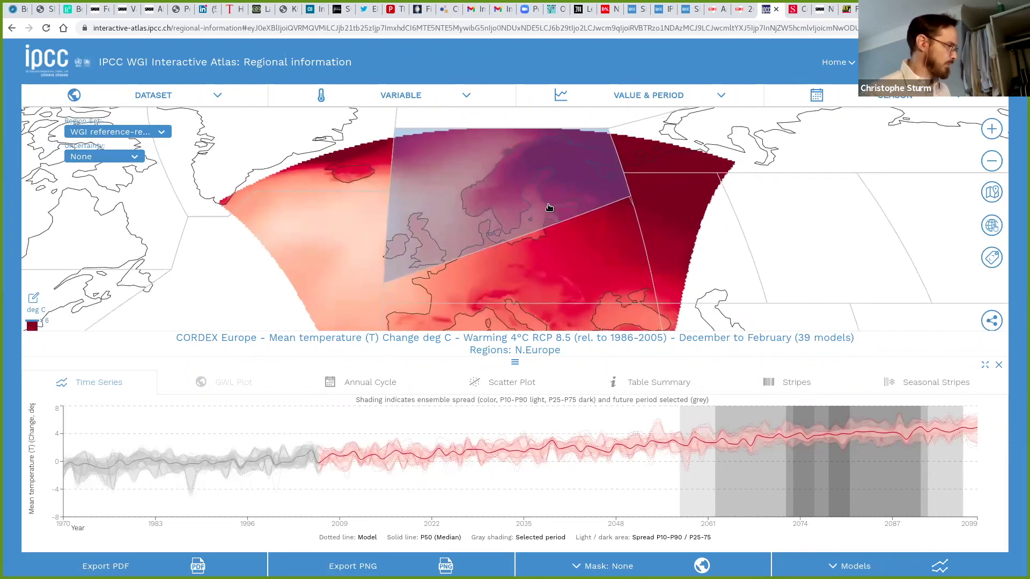
{"action": "scroll", "coordinate": [547, 206], "scroll_direction": "up", "scroll_amount": 1}
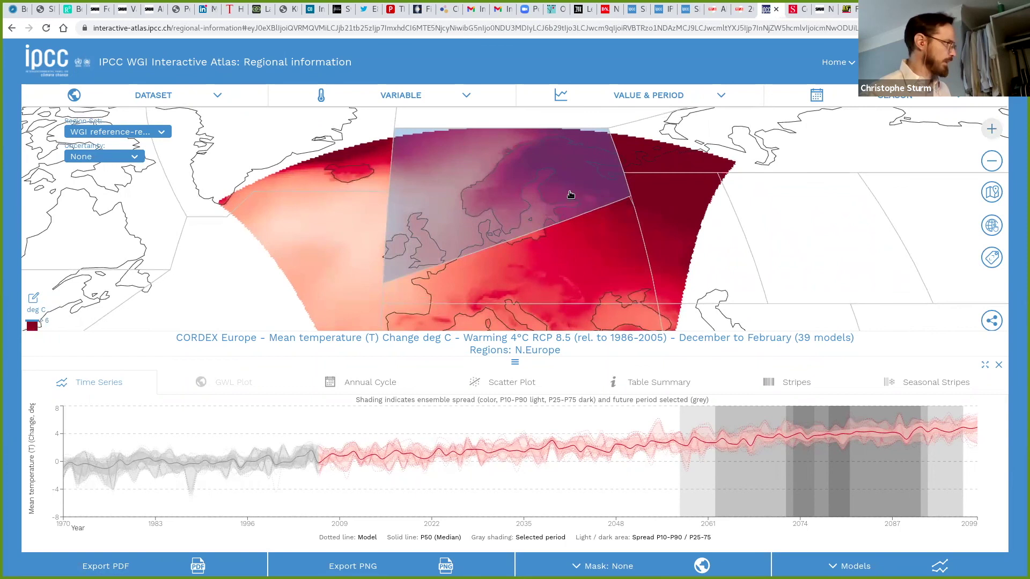